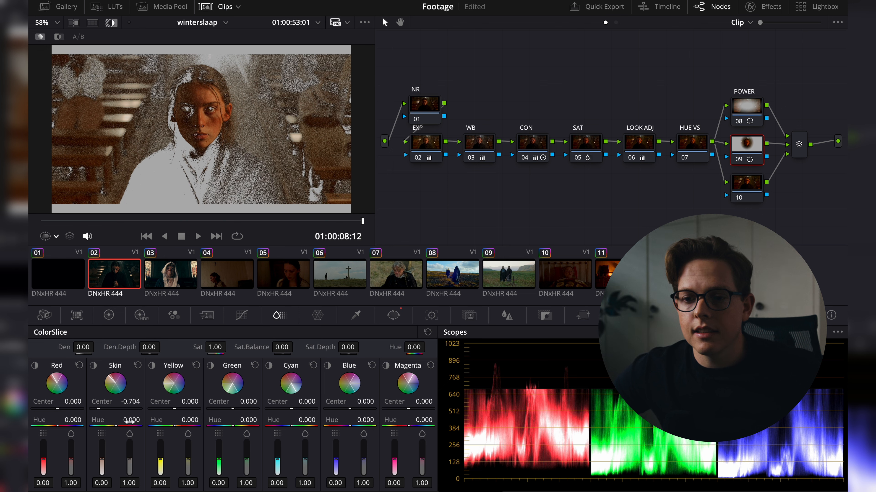
- Shift the Skin hue in ColorSlice to -0.198 while inspecting the face zoomed in
{"action": "key", "text": "shift+h"}
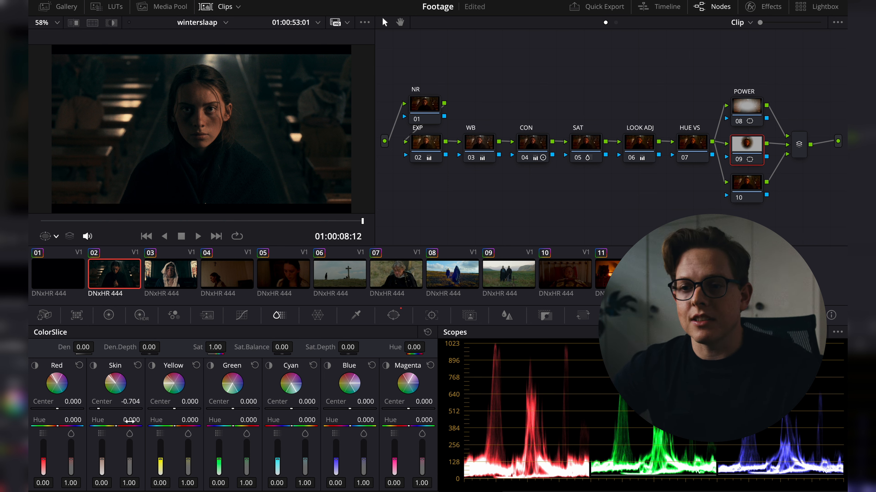
{"action": "mouse_move", "coordinate": [106, 427]}
{"action": "left_mouse_down"}
{"action": "mouse_move", "coordinate": [96, 427]}
{"action": "mouse_move", "coordinate": [112, 427]}
{"action": "left_mouse_up"}
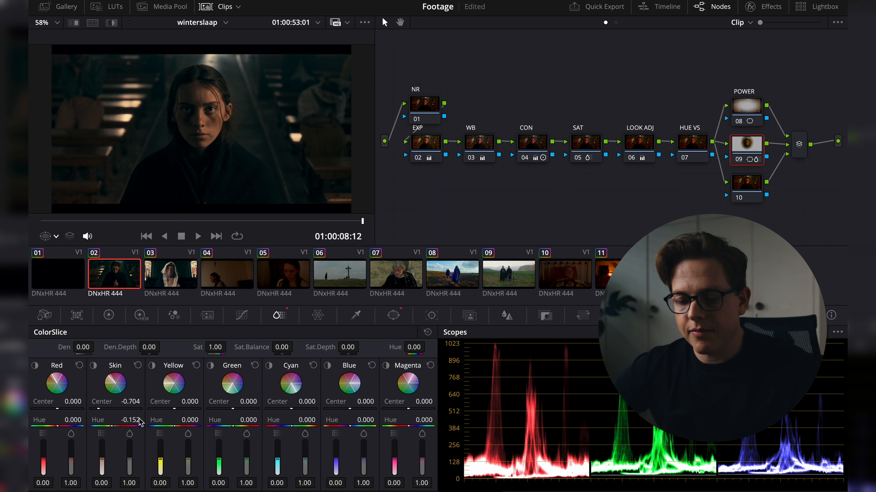
{"action": "scroll", "coordinate": [206, 107], "scroll_direction": "up", "scroll_amount": 6}
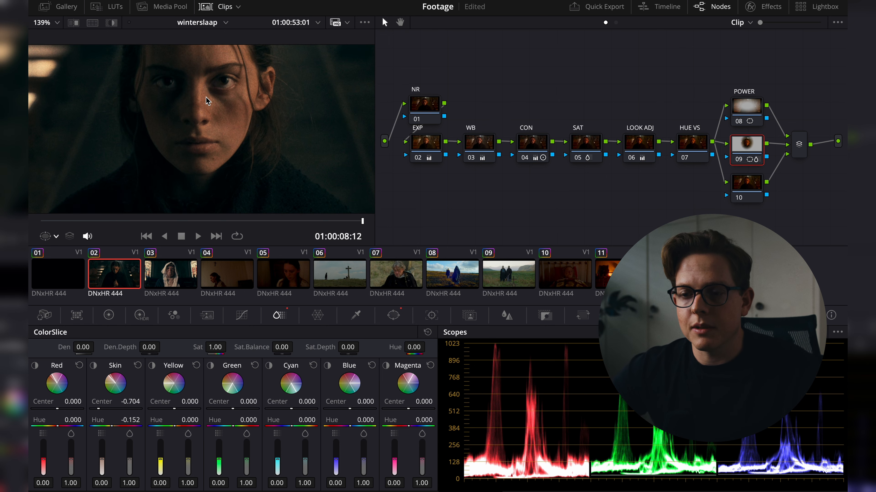
{"action": "left_click", "coordinate": [210, 6]}
{"action": "scroll", "coordinate": [215, 202], "scroll_direction": "down", "scroll_amount": 2}
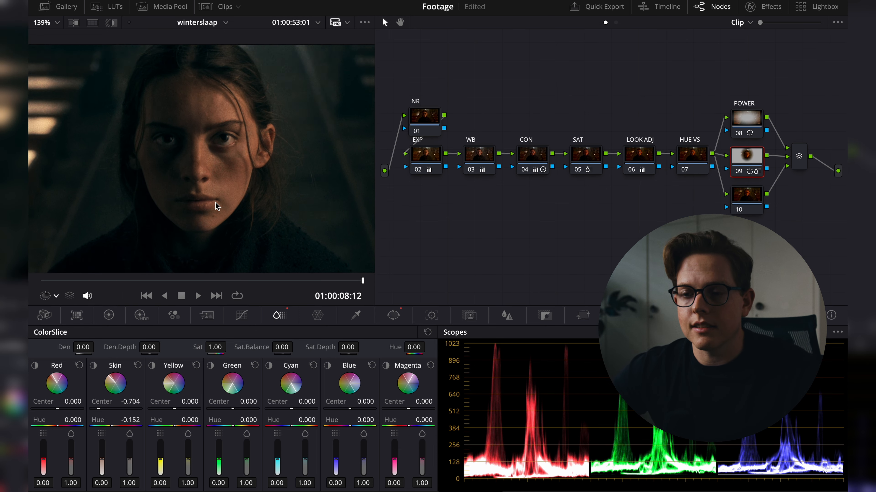
{"action": "left_click_drag", "start_coordinate": [217, 204], "coordinate": [216, 169]}
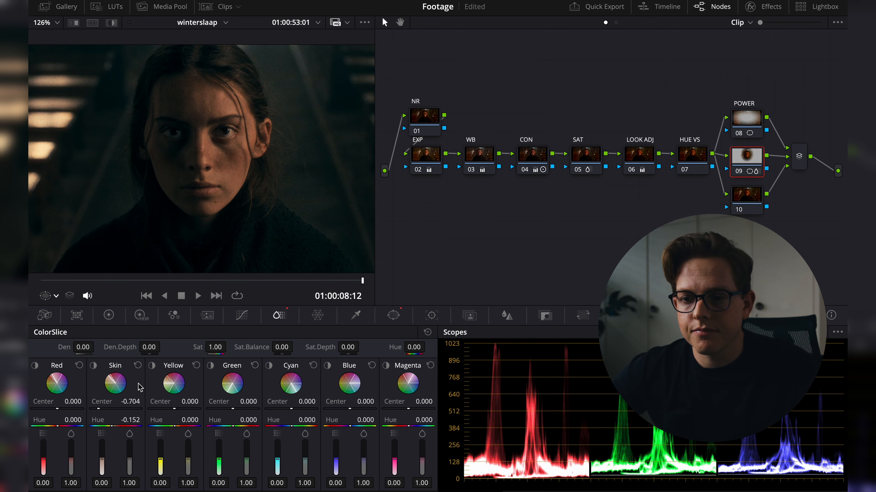
{"action": "mouse_move", "coordinate": [135, 420]}
{"action": "left_mouse_down"}
{"action": "mouse_move", "coordinate": [77, 417]}
{"action": "mouse_move", "coordinate": [124, 418]}
{"action": "left_mouse_up"}
- Display the Vectorscope and set the Skin hue to -0.174 and the Red hue to 0.074
{"action": "left_click", "coordinate": [759, 332]}
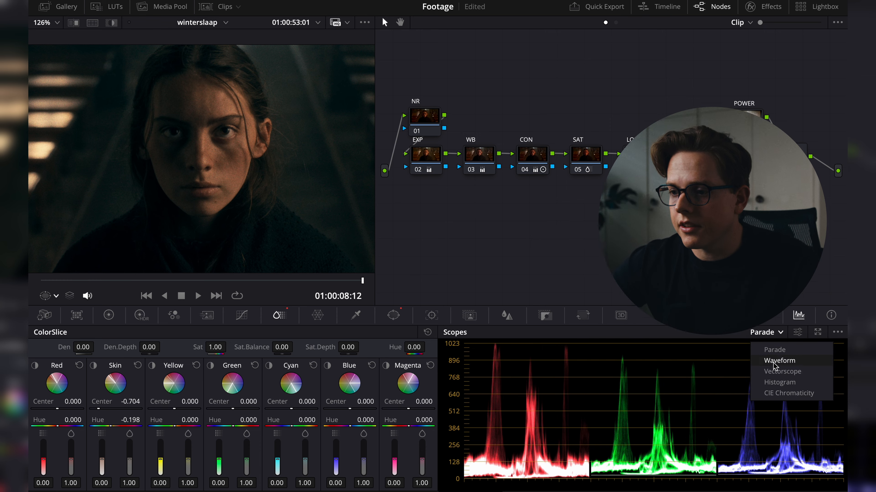
{"action": "left_click", "coordinate": [779, 367]}
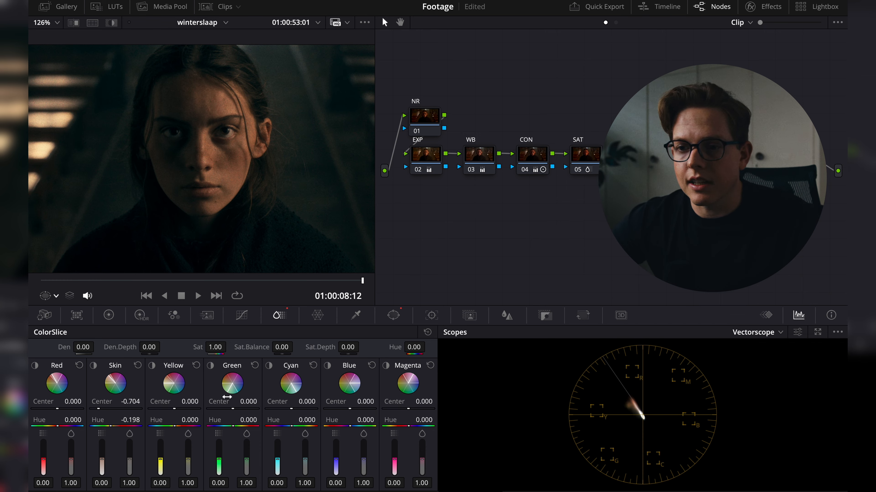
{"action": "mouse_move", "coordinate": [190, 418]}
{"action": "left_mouse_down"}
{"action": "mouse_move", "coordinate": [152, 420]}
{"action": "mouse_move", "coordinate": [183, 419]}
{"action": "left_mouse_up"}
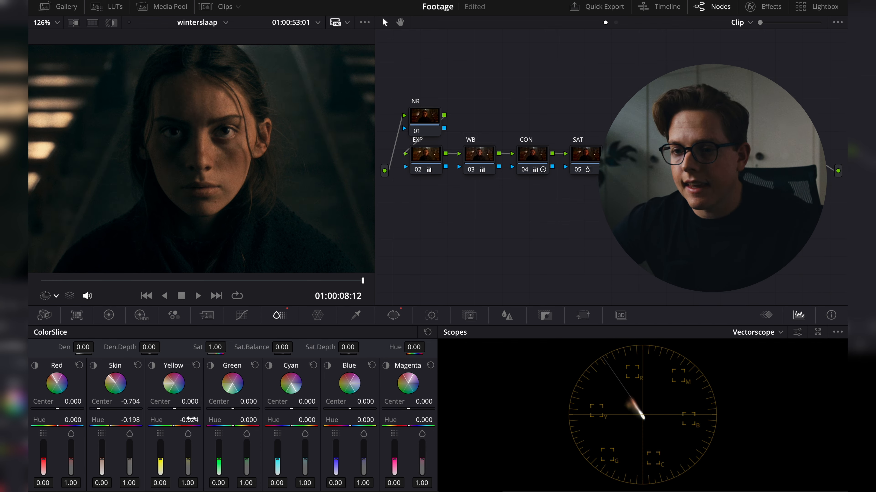
{"action": "left_click_drag", "start_coordinate": [129, 420], "coordinate": [95, 419]}
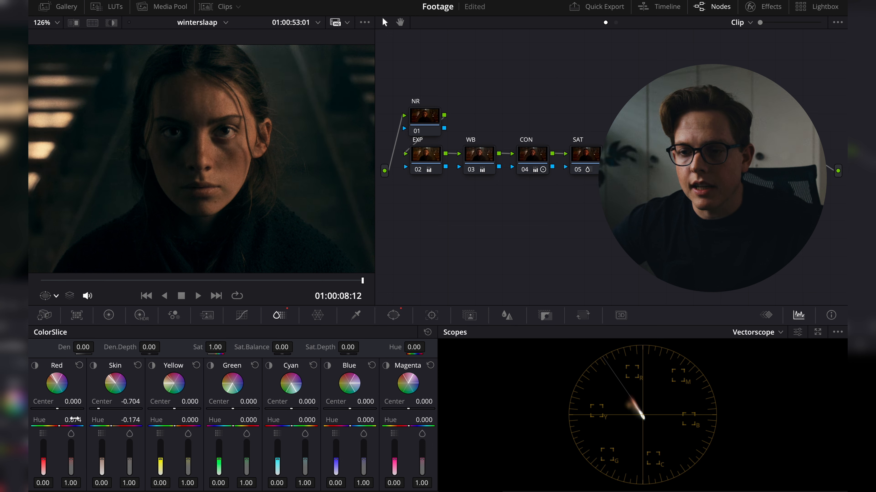
- Set the Skin center to 0.620 using the highlight view, and the Skin hue to -0.214
{"action": "key", "text": "shift+h"}
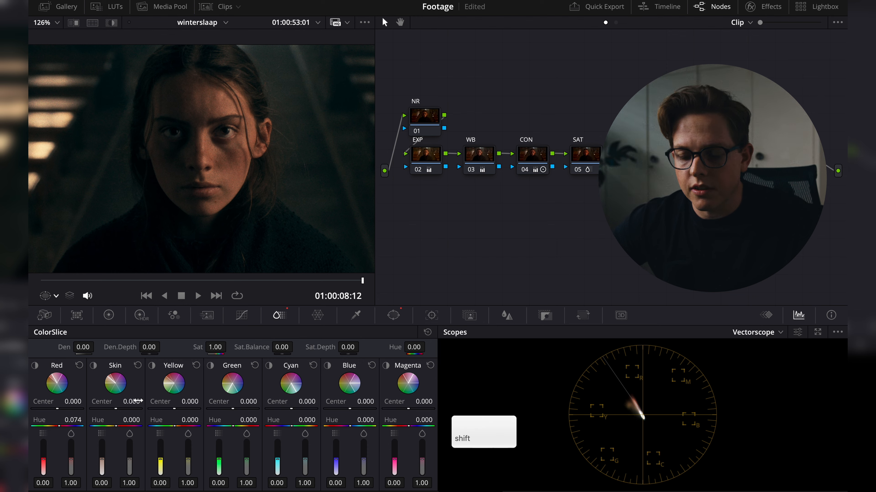
{"action": "left_click_drag", "start_coordinate": [138, 400], "coordinate": [269, 404]}
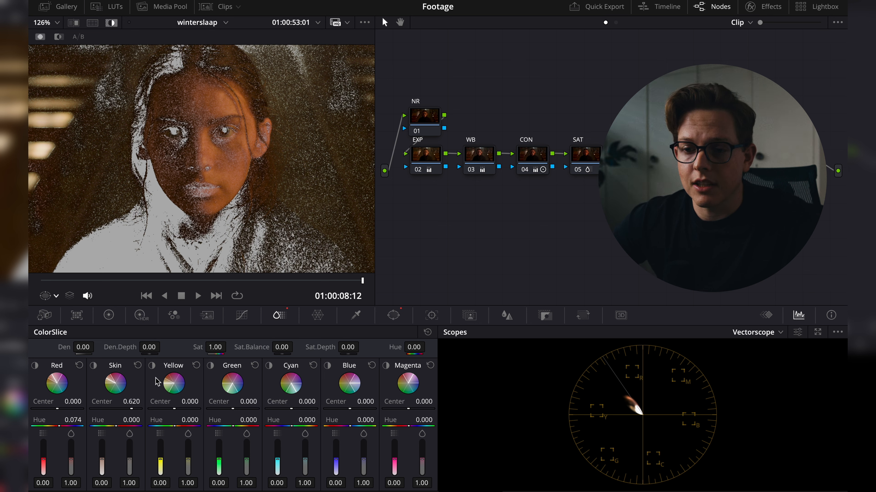
{"action": "key", "text": "shift+h"}
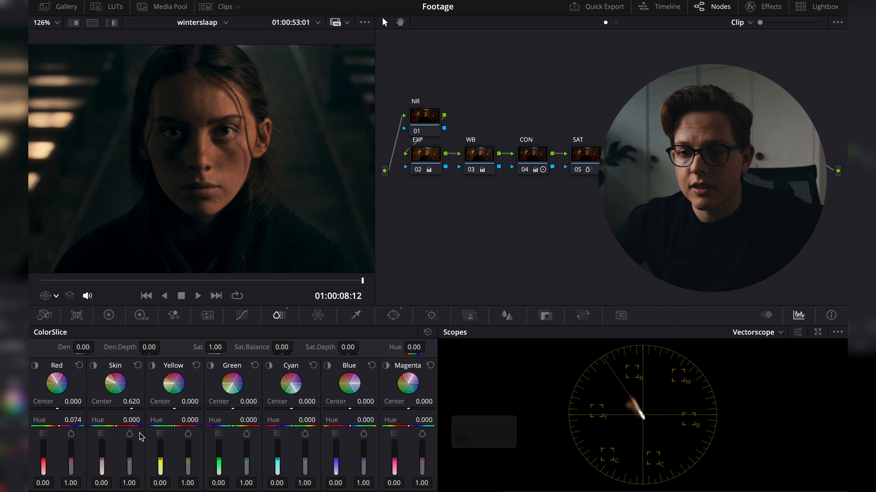
{"action": "left_click_drag", "start_coordinate": [217, 414], "coordinate": [73, 413]}
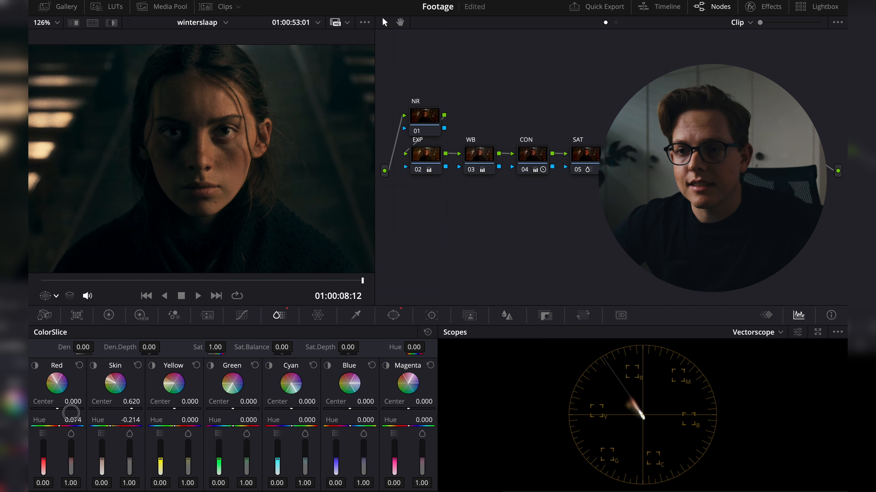
- Fit the image to the viewer and review the grade full screen, playing on to the next shot
{"action": "key", "text": "9"}
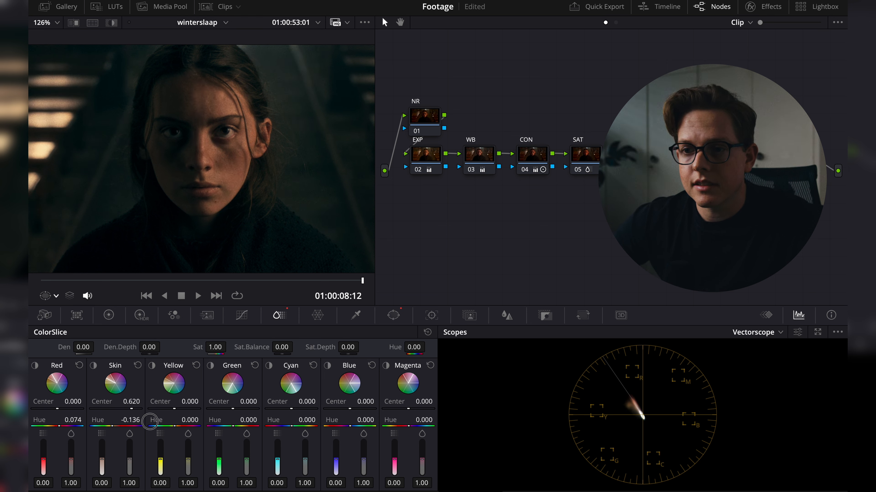
{"action": "key", "text": "9"}
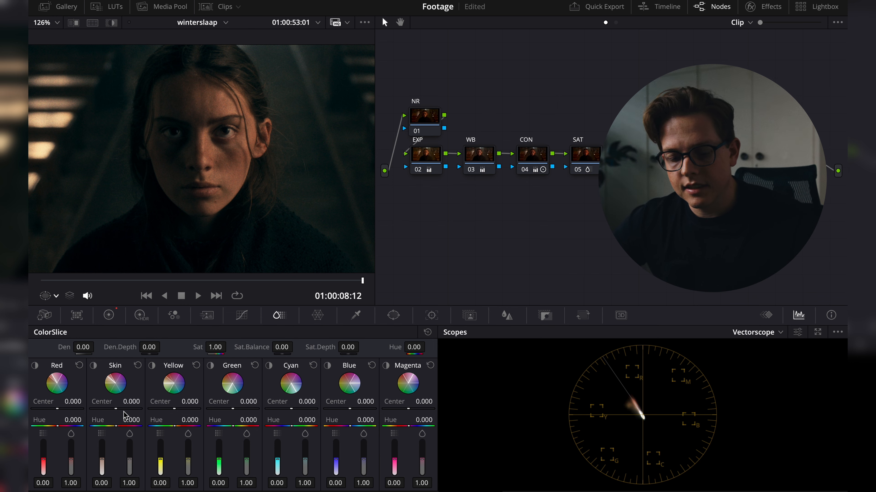
{"action": "key", "text": "shift+z"}
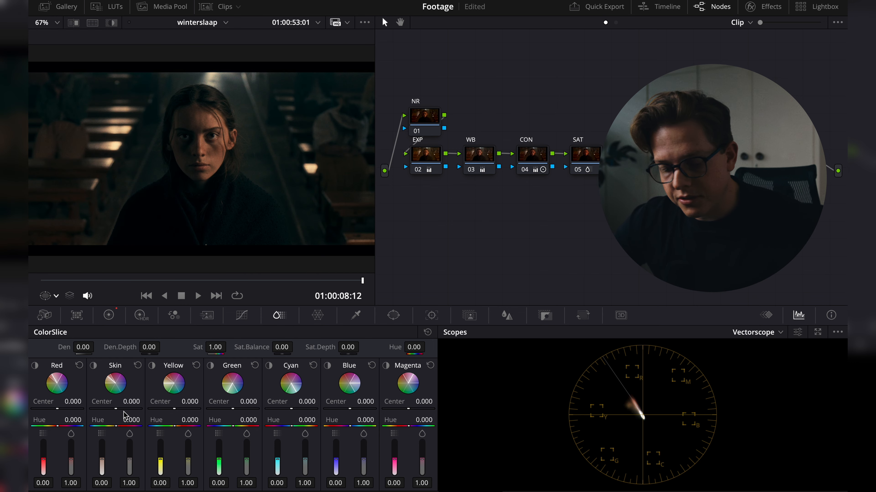
{"action": "key", "text": "super+2"}
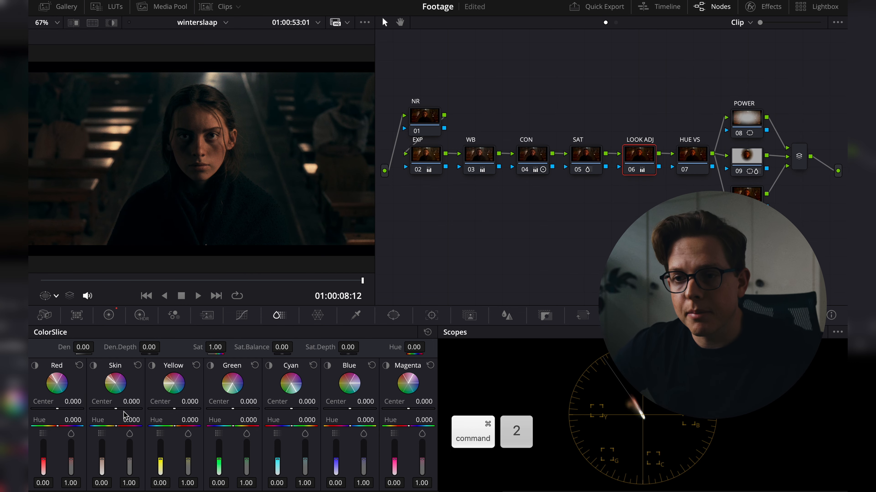
{"action": "key", "text": "super+5"}
{"action": "key", "text": "f"}
{"action": "key", "text": "9"}
{"action": "key", "text": "Page_Down"}
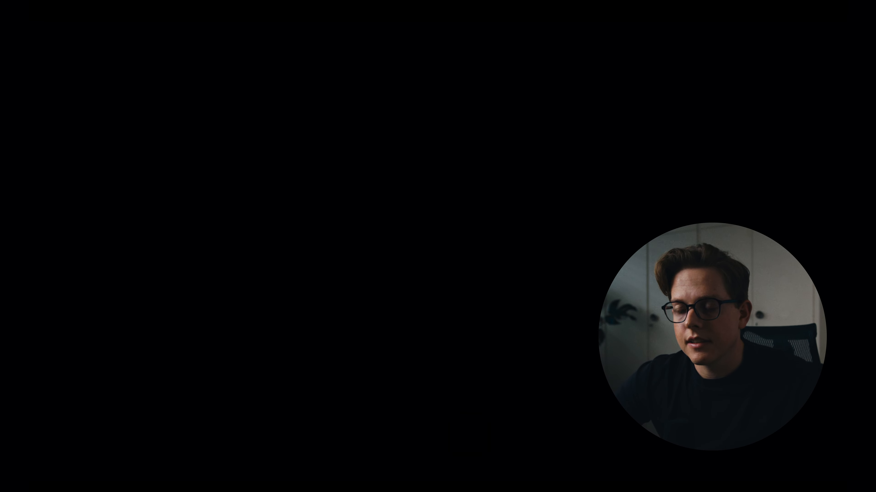
{"action": "key", "text": "super+z"}
{"action": "key", "text": "space"}
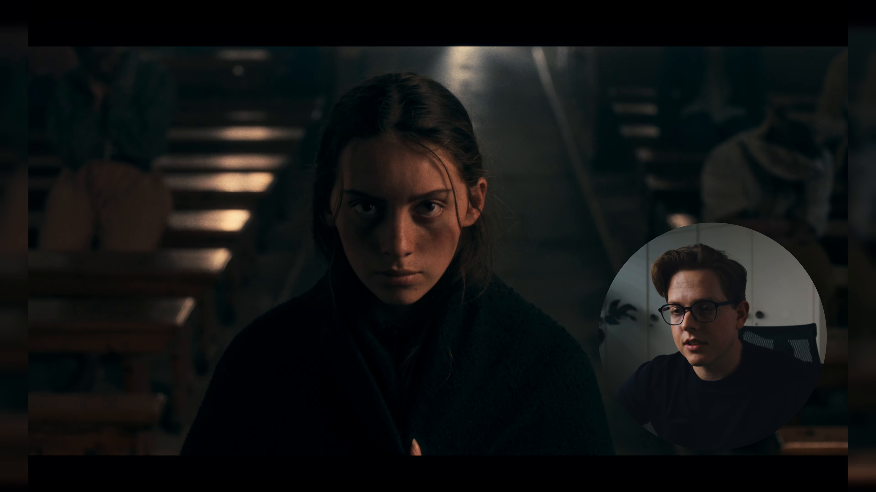
{"action": "key", "text": "space"}
{"action": "key", "text": "f"}
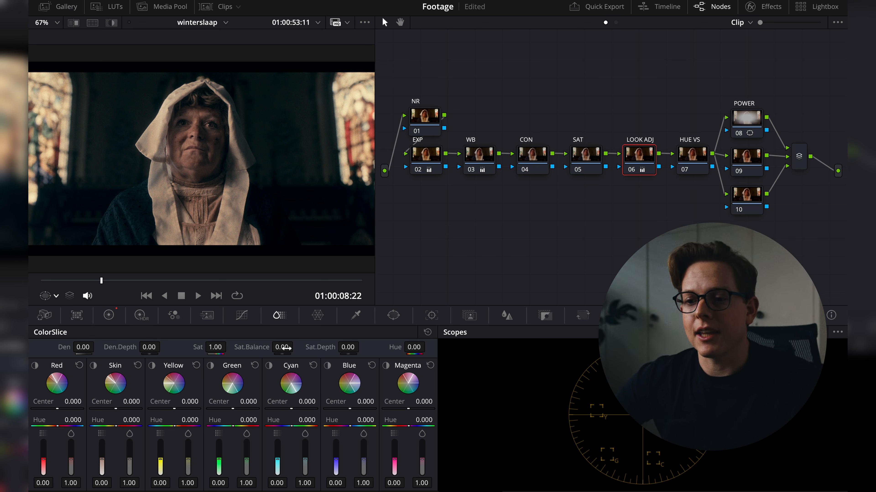
- Open the Primaries color wheels on the LOOK ADJ node and raise the contrast to 1.114, checking it full screen
{"action": "left_click", "coordinate": [109, 315]}
{"action": "left_click_drag", "start_coordinate": [269, 347], "coordinate": [280, 347]}
{"action": "key", "text": "f"}
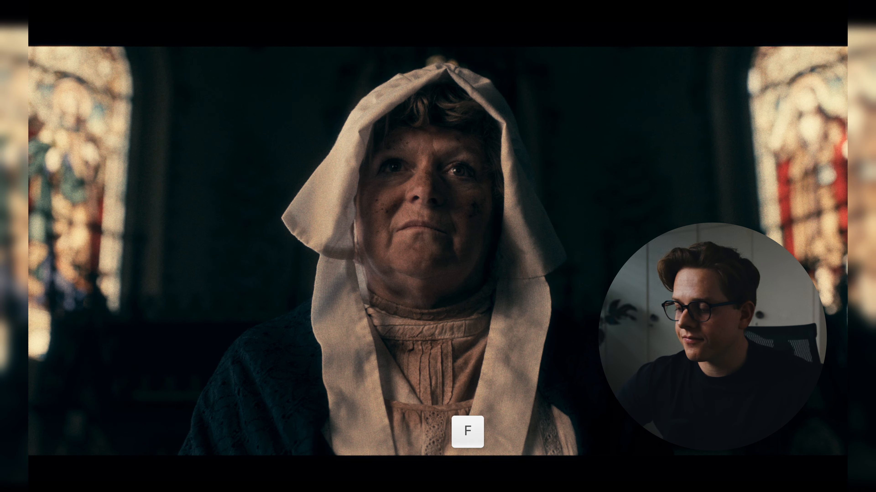
{"action": "key", "text": "f"}
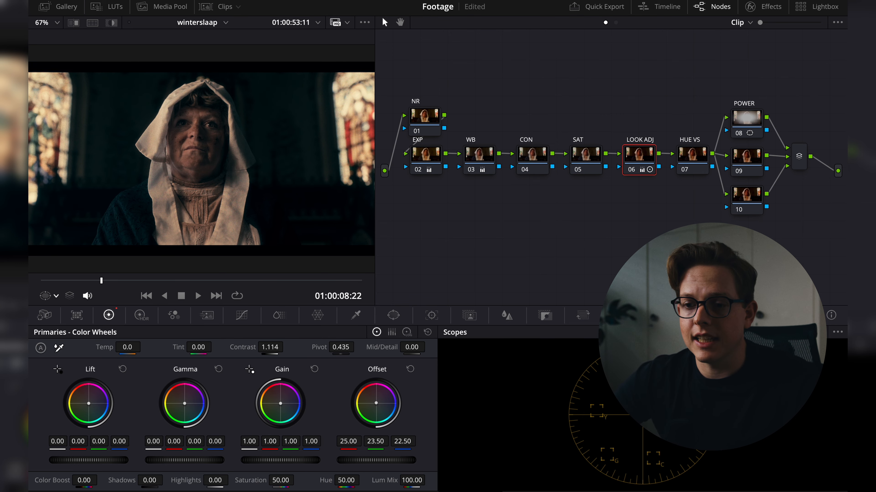
- Set Shadows to 12.50 and Highlights to -19.50 on the LOOK ADJ node
{"action": "left_click_drag", "start_coordinate": [128, 484], "coordinate": [143, 481]}
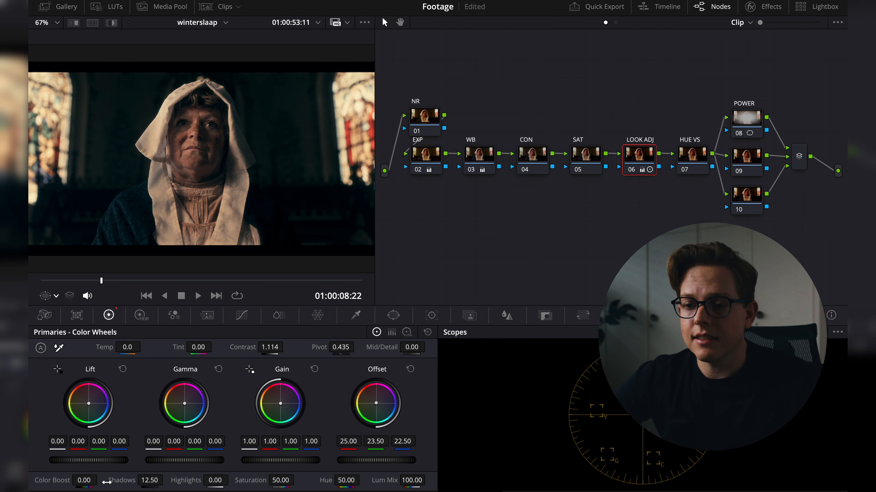
{"action": "left_click_drag", "start_coordinate": [199, 483], "coordinate": [169, 483]}
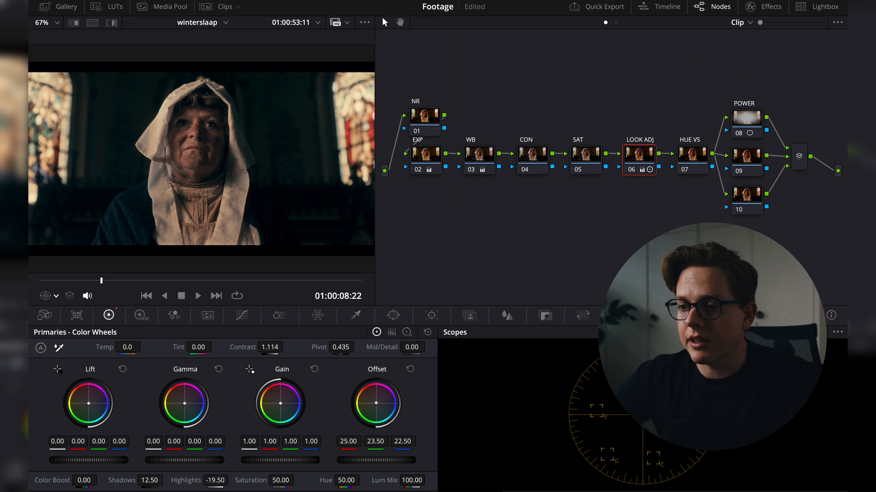
{"action": "left_click", "coordinate": [782, 345]}
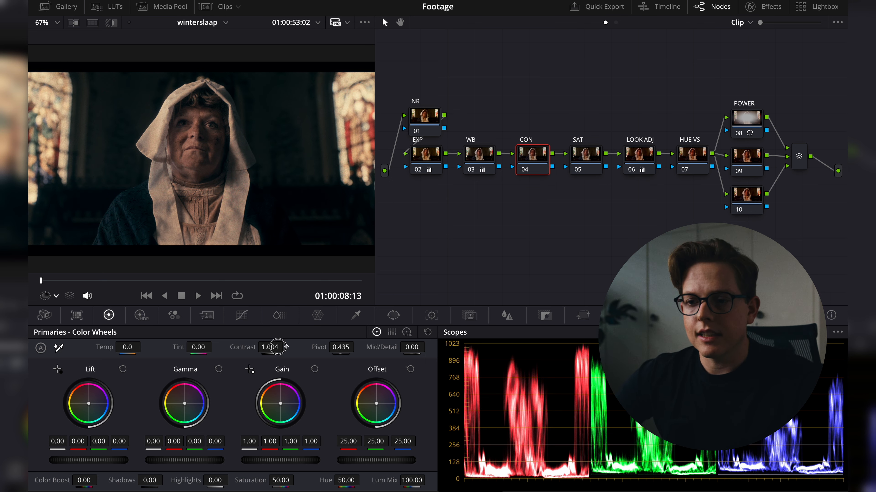
- On the CON node, set contrast to 1.090, Shadows to 15.00 and Highlights to -47.00
{"action": "left_click_drag", "start_coordinate": [278, 347], "coordinate": [298, 347]}
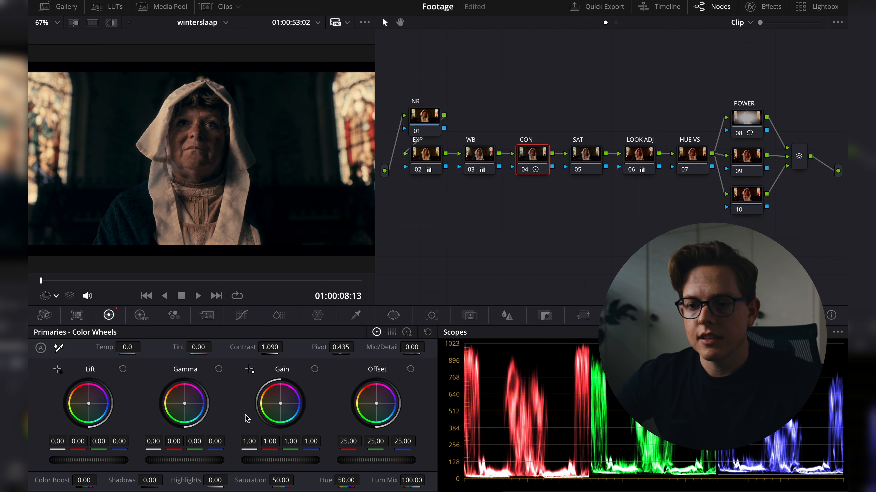
{"action": "mouse_move", "coordinate": [149, 482]}
{"action": "left_mouse_down"}
{"action": "mouse_move", "coordinate": [164, 480]}
{"action": "mouse_move", "coordinate": [139, 477]}
{"action": "mouse_move", "coordinate": [155, 483]}
{"action": "left_mouse_up"}
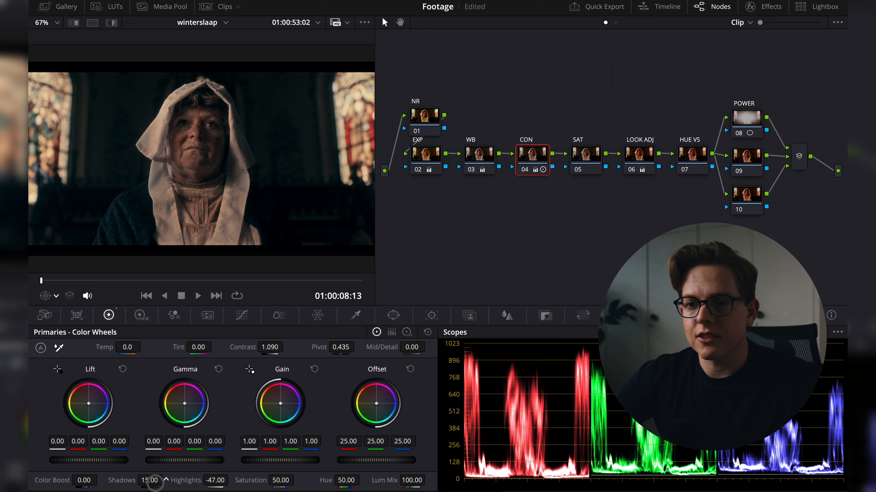
- Compare the shot against its neighbouring clips full screen
{"action": "key", "text": "p"}
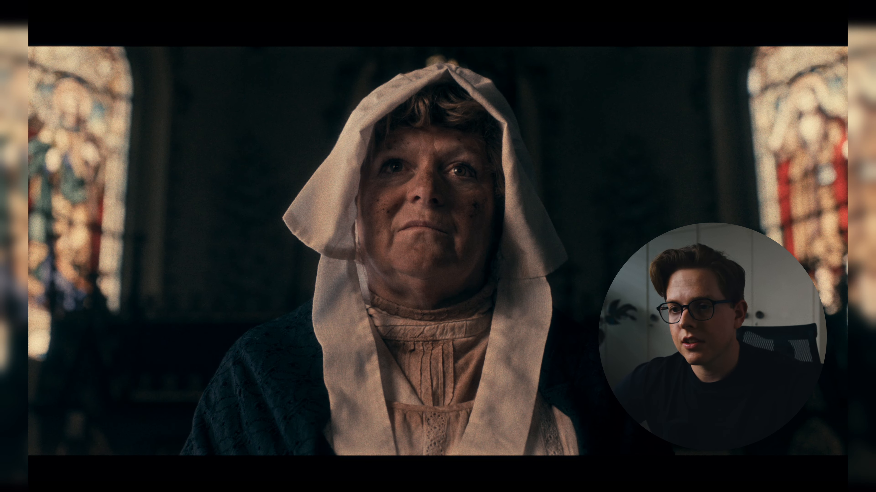
{"action": "key", "text": "Down"}
{"action": "key", "text": "Page_Up"}
{"action": "key", "text": "Page_Down"}
{"action": "key", "text": "Page_Up"}
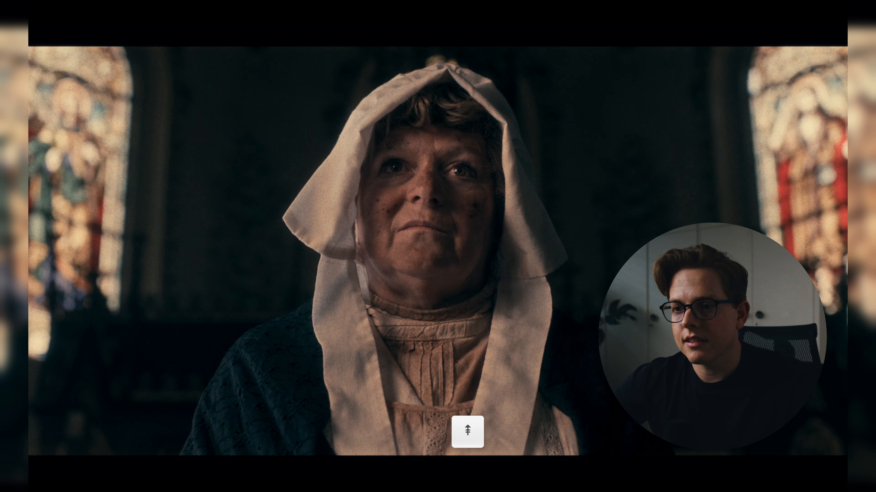
- Lower the Highlights further and pull down the Gain master wheel slightly
{"action": "key", "text": "f"}
{"action": "left_click_drag", "start_coordinate": [217, 481], "coordinate": [210, 480]}
{"action": "left_click_drag", "start_coordinate": [261, 462], "coordinate": [244, 464]}
{"action": "key", "text": "f"}
- Compare the shot against its neighbouring clips full screen
{"action": "key", "text": "Page_Down"}
{"action": "key", "text": "Page_Up"}
{"action": "key", "text": "Page_Down"}
{"action": "key", "text": "Page_Up"}
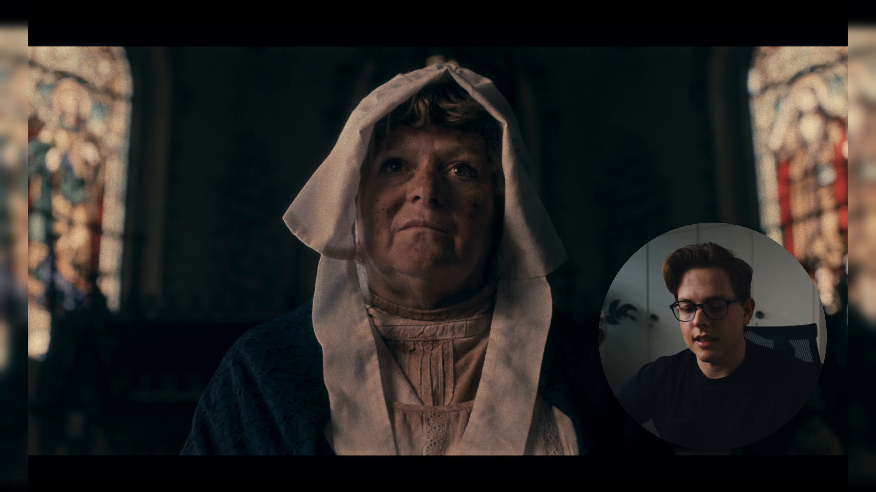
{"action": "key", "text": "Page_Down"}
{"action": "key", "text": "Page_Up"}
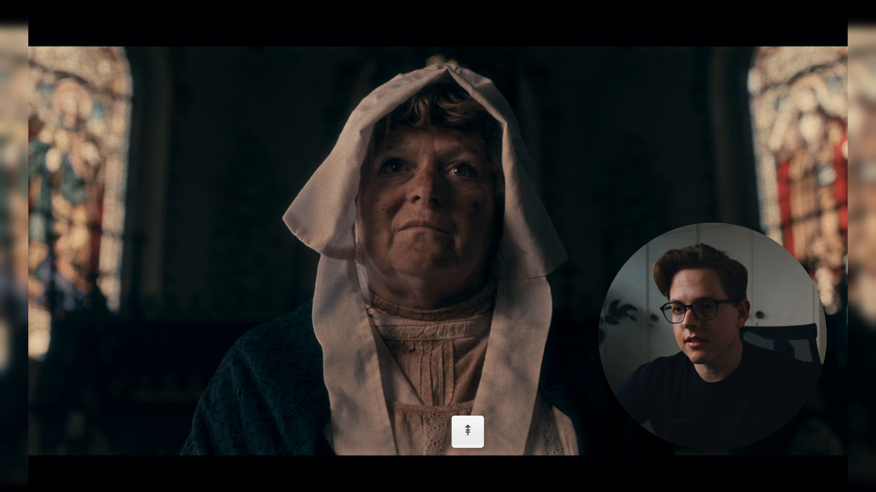
- Select the SAT node, open ColorSlice and raise the overall saturation slightly
{"action": "key", "text": "f"}
{"action": "key", "text": "shift+apostrophe"}
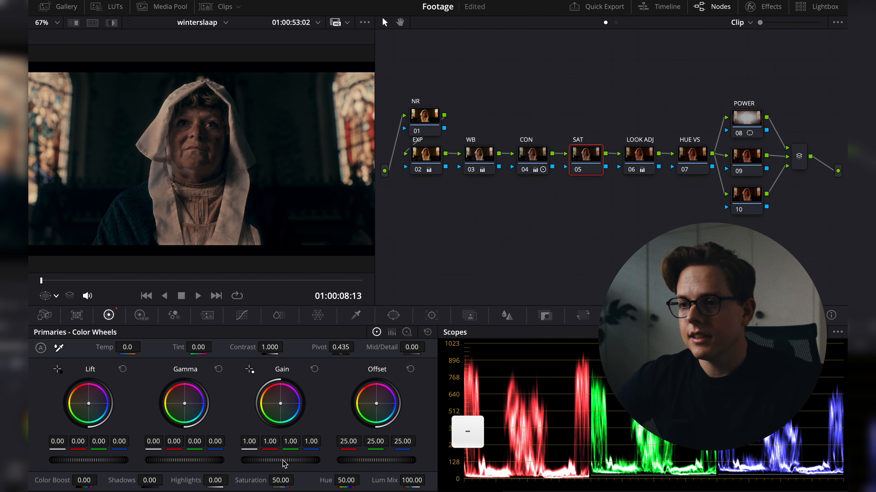
{"action": "left_click", "coordinate": [280, 315]}
{"action": "left_click_drag", "start_coordinate": [221, 347], "coordinate": [229, 347]}
- Review the saturation change against the neighbouring clips full screen
{"action": "key", "text": "f"}
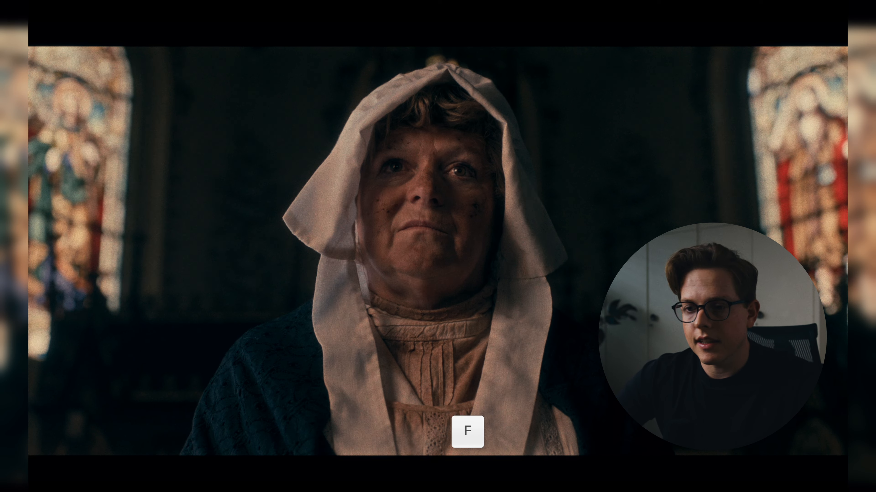
{"action": "key", "text": "Page_Down"}
{"action": "key", "text": "Page_Up"}
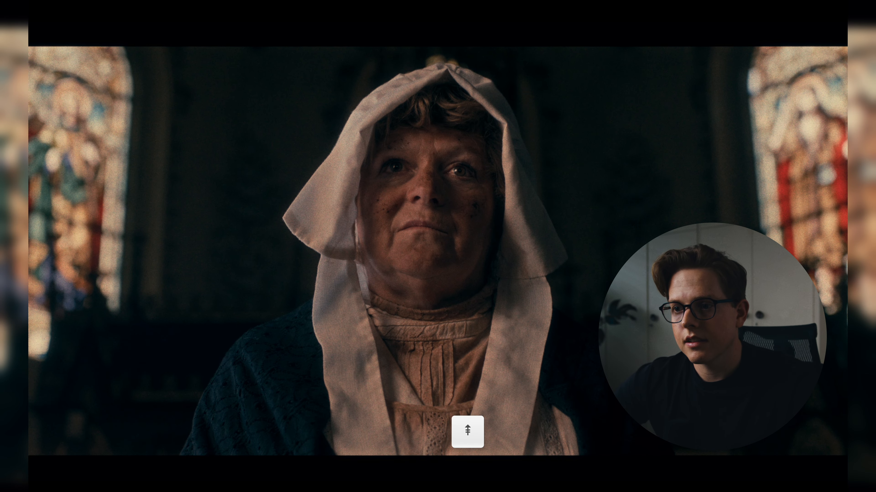
{"action": "key", "text": "f"}
- Switch the scopes display to the Parade
{"action": "key", "text": "f"}
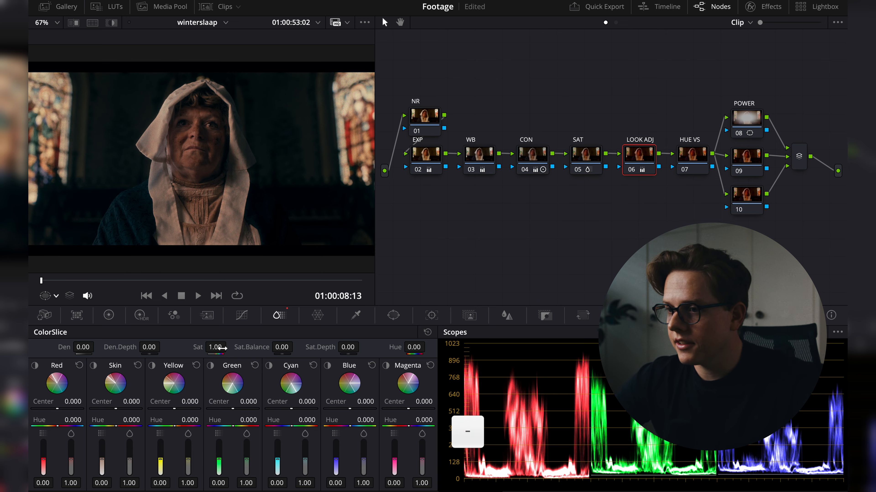
{"action": "key", "text": "f"}
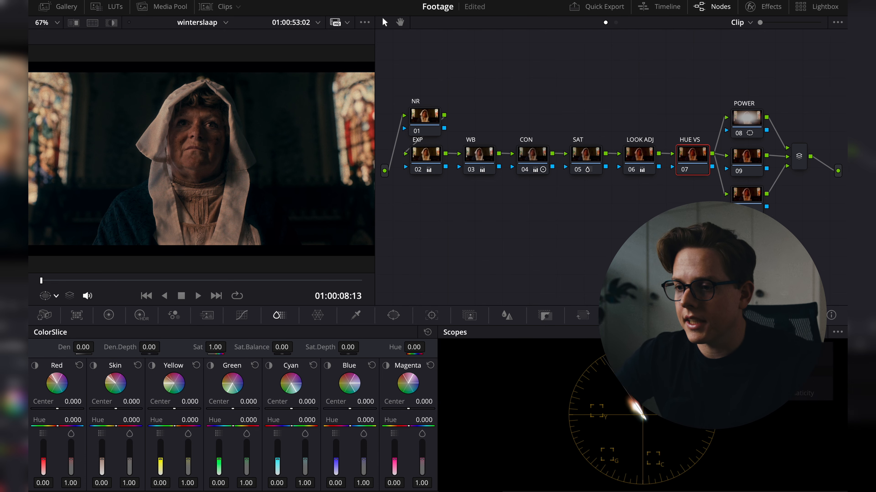
{"action": "left_click", "coordinate": [52, 295]}
{"action": "left_click", "coordinate": [79, 386]}
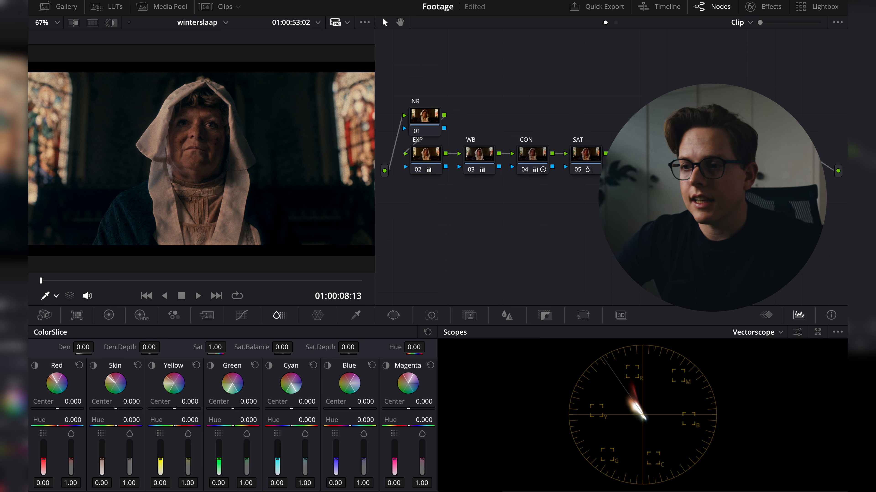
{"action": "key", "text": "super"}
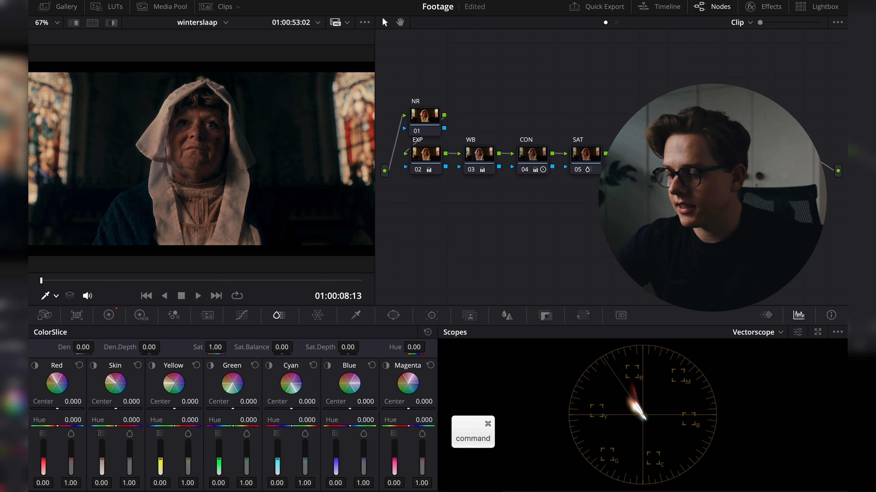
{"action": "left_click", "coordinate": [758, 332]}
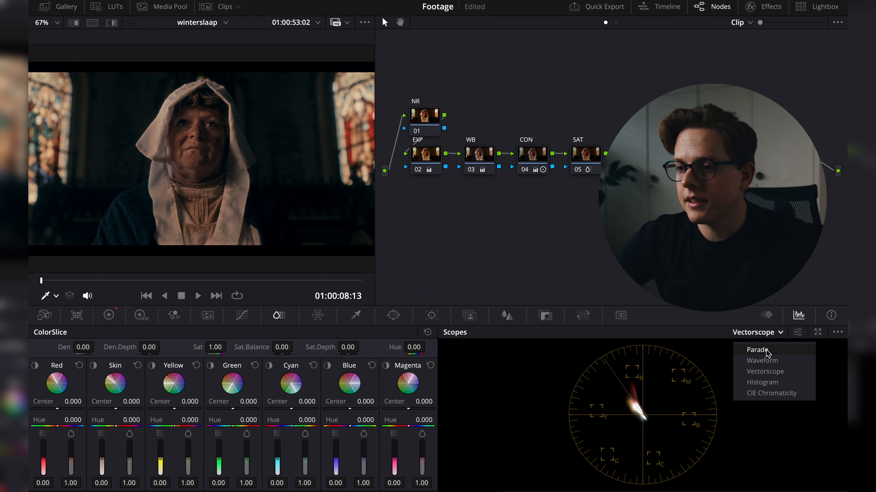
{"action": "left_click", "coordinate": [767, 355]}
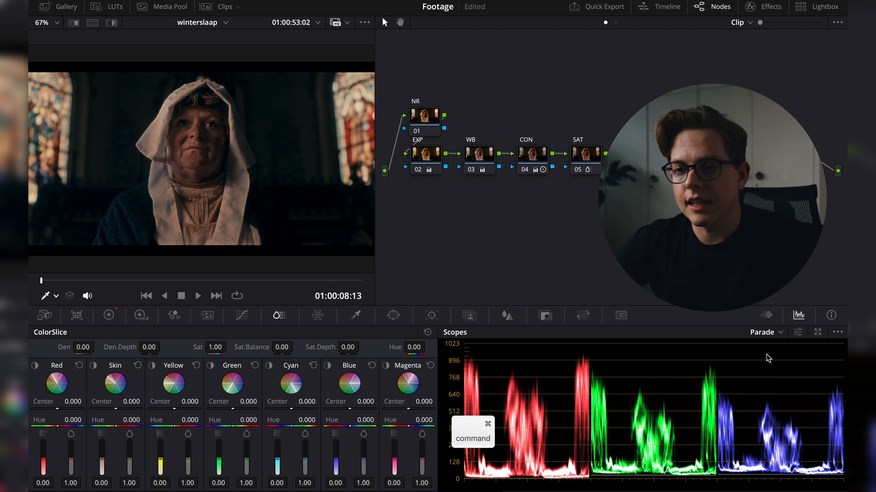
{"action": "key", "text": "super+5"}
{"action": "key", "text": "super+5"}
{"action": "key", "text": "super+2"}
- Preview the frame full screen and switch the scopes back to the Vectorscope
{"action": "key", "text": "f"}
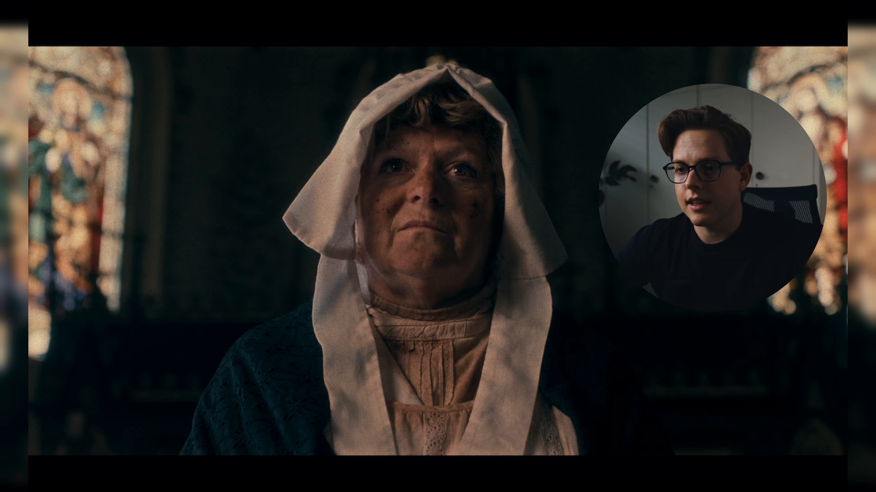
{"action": "key", "text": "f"}
{"action": "left_click", "coordinate": [780, 335]}
{"action": "left_click", "coordinate": [782, 363]}
{"action": "left_click", "coordinate": [779, 335]}
{"action": "left_click", "coordinate": [776, 375]}
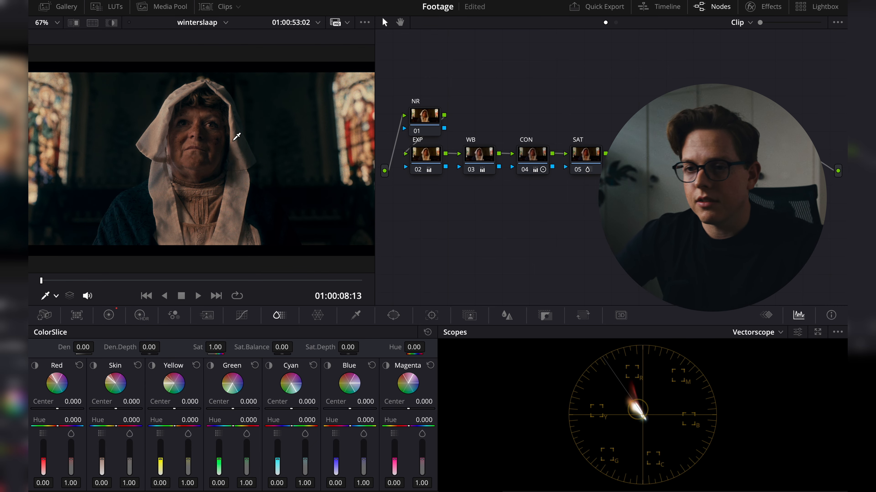
- Compare the shot with the neighbouring clip full screen during playback
{"action": "key", "text": "f"}
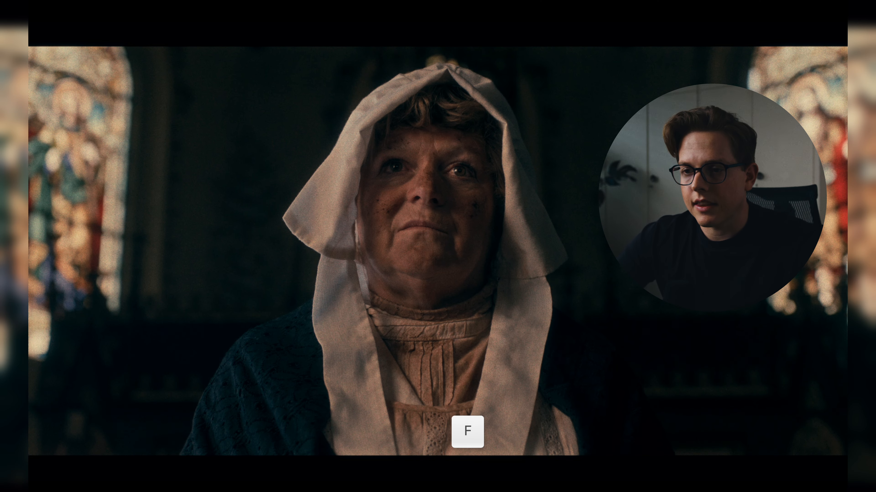
{"action": "key", "text": "9"}
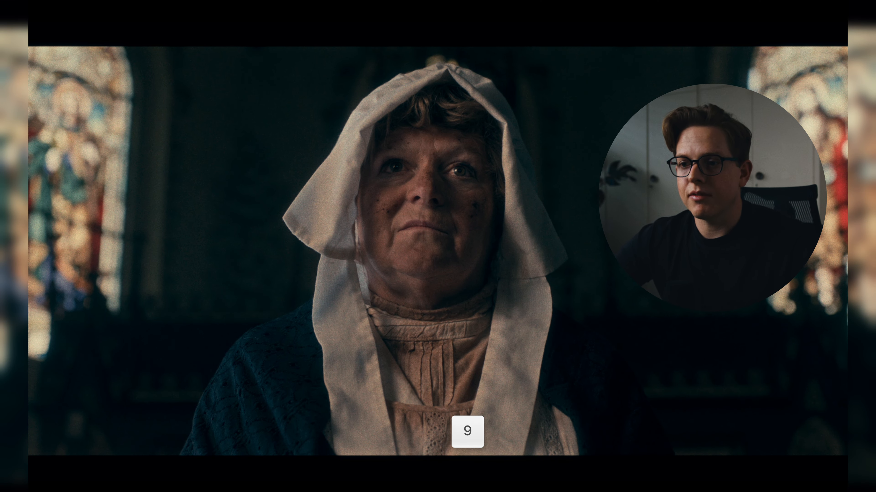
{"action": "key", "text": "9"}
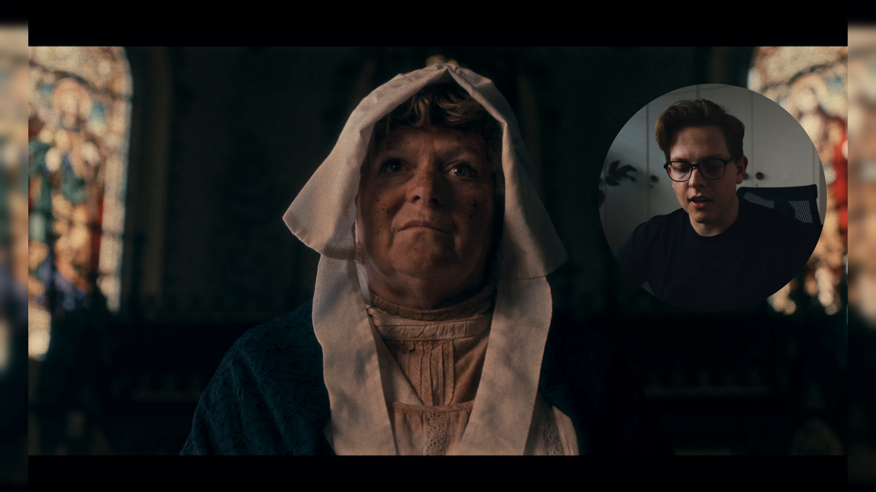
{"action": "key", "text": "Down"}
{"action": "key", "text": "space"}
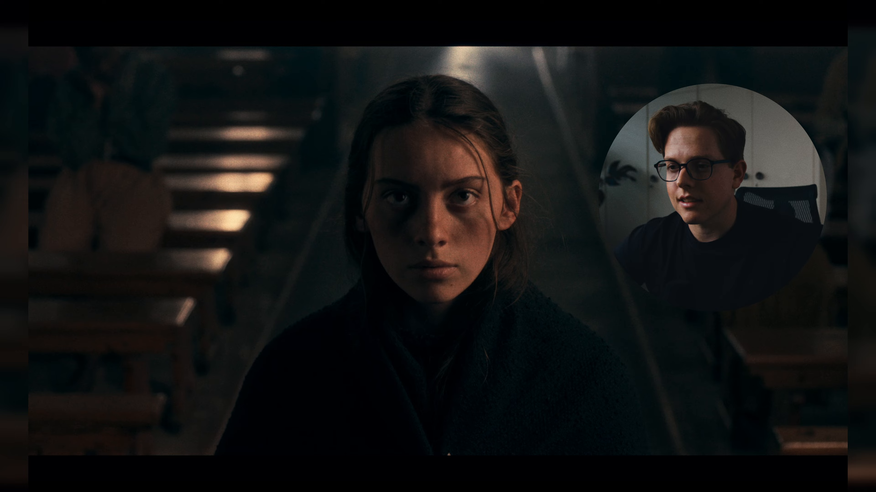
{"action": "key", "text": "f"}
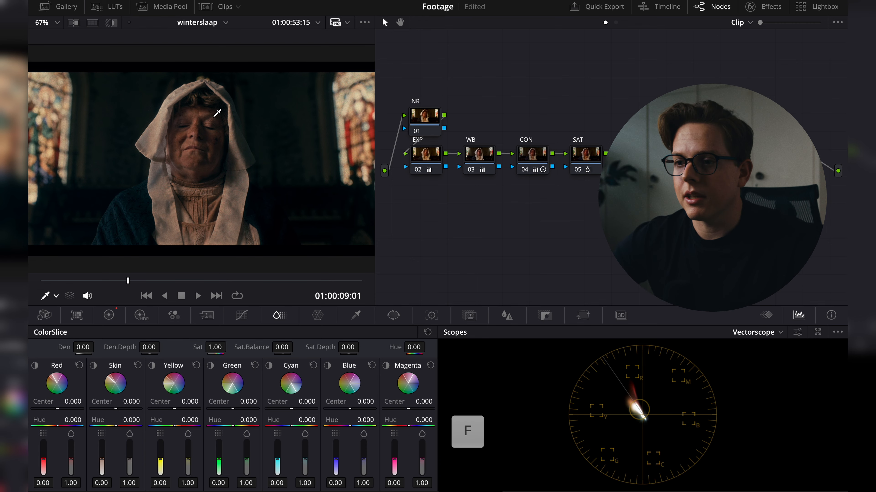
- Raise the SAT node's ColorSlice saturation to 1.34 and review it full screen
{"action": "left_click", "coordinate": [590, 147]}
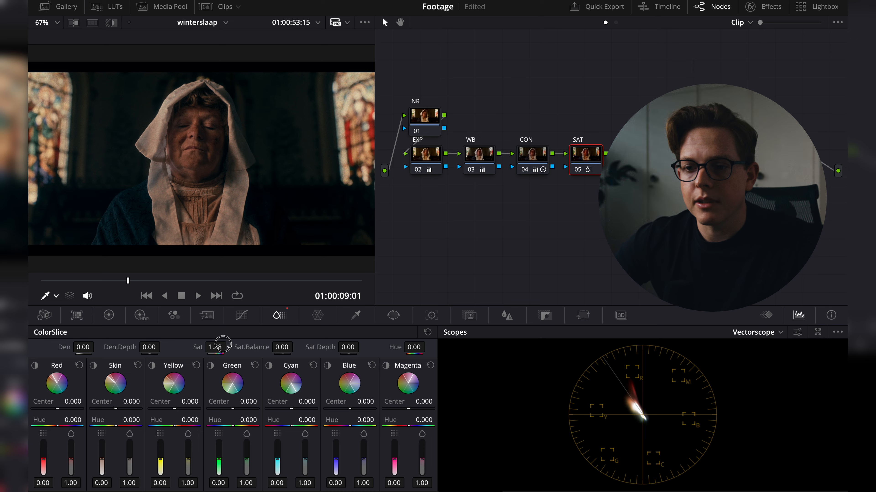
{"action": "key", "text": "f"}
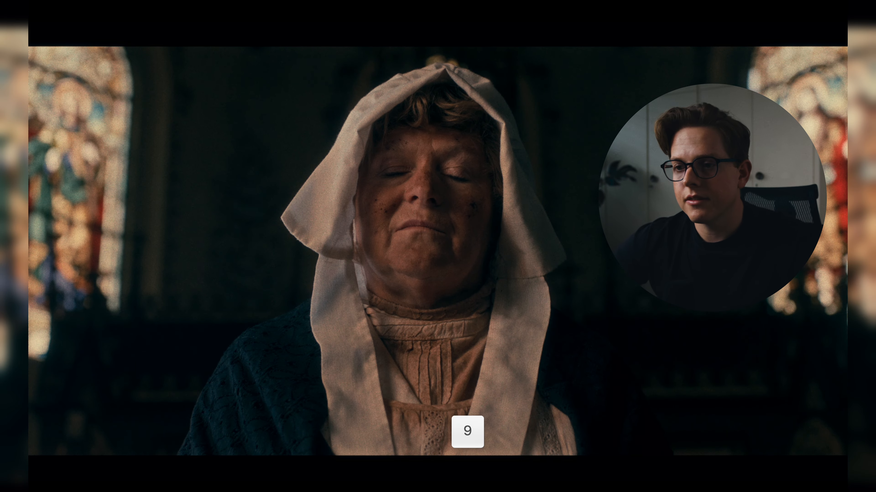
{"action": "key", "text": "Down"}
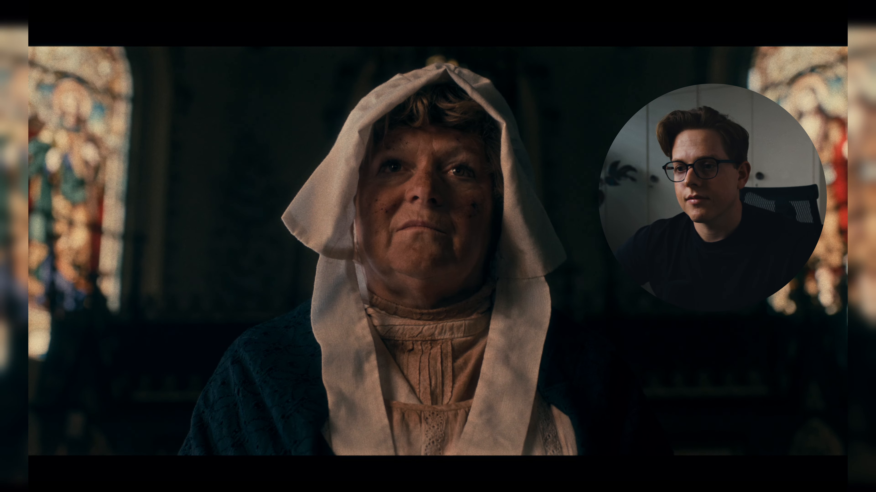
{"action": "key", "text": "space"}
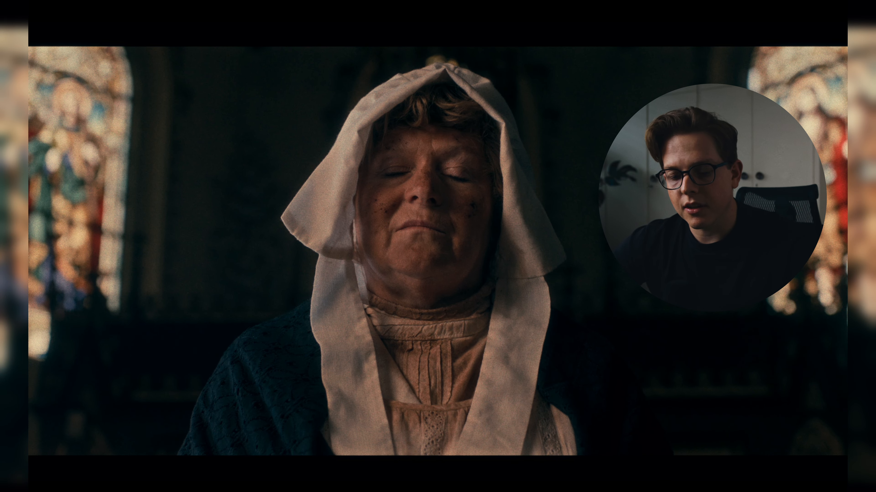
{"action": "key", "text": "super"}
{"action": "mouse_move", "coordinate": [187, 85]}
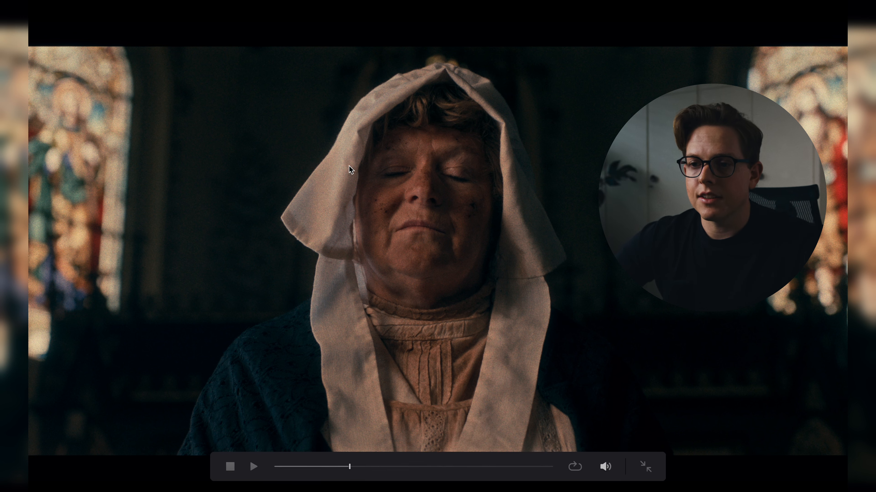
{"action": "key", "text": "super+f"}
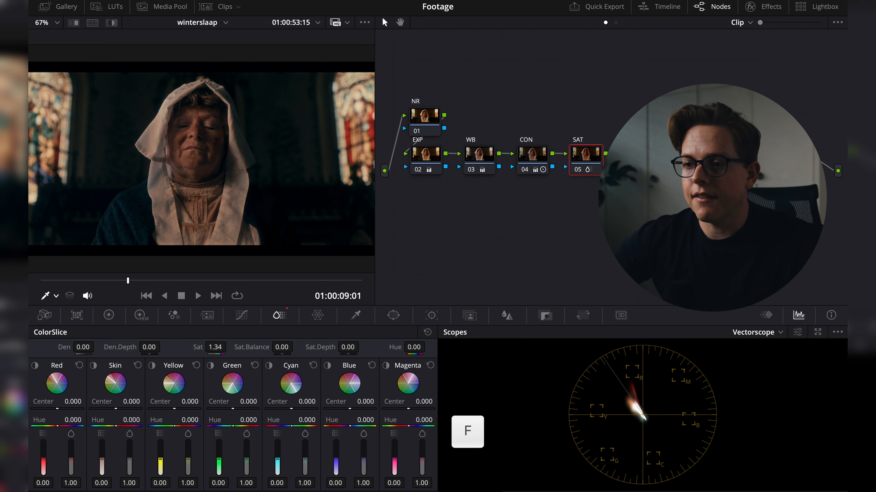
- Undo the saturation increase on the SAT node
{"action": "key", "text": "super+z"}
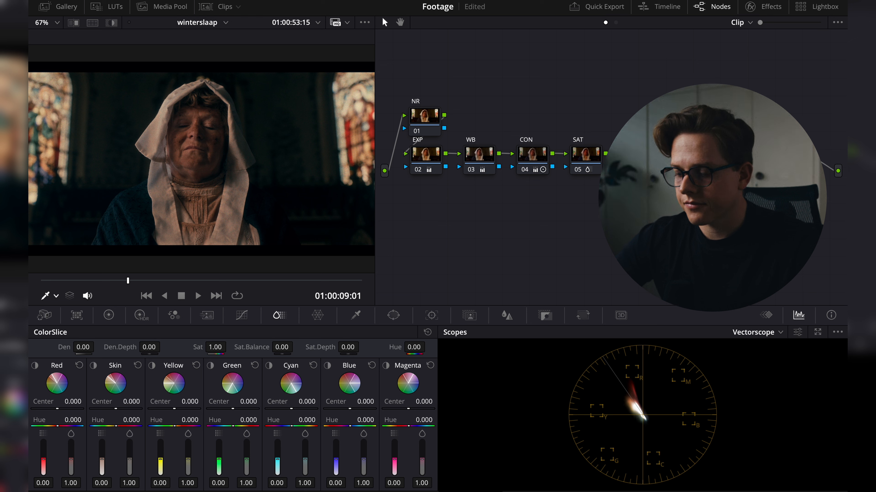
{"action": "key", "text": "BackSpace"}
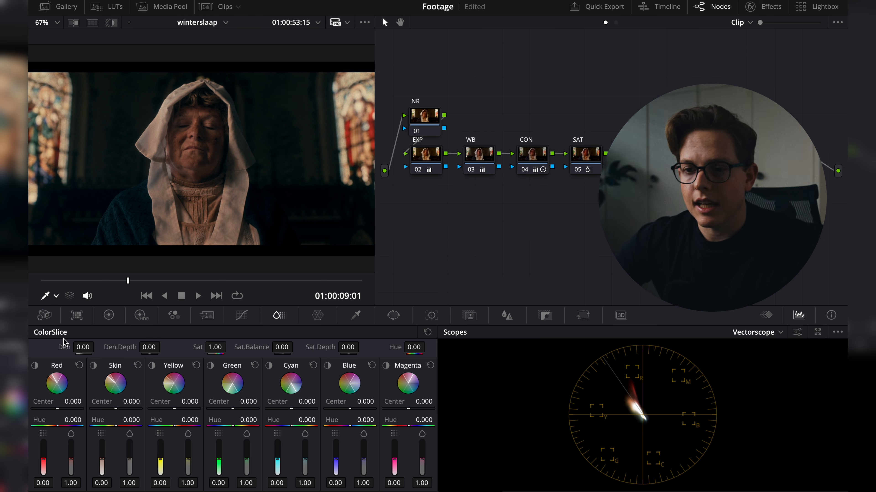
- Open the Color Wheels and nudge the Lift blue value slightly below zero
{"action": "left_click", "coordinate": [109, 315]}
{"action": "left_click_drag", "start_coordinate": [104, 443], "coordinate": [101, 443]}
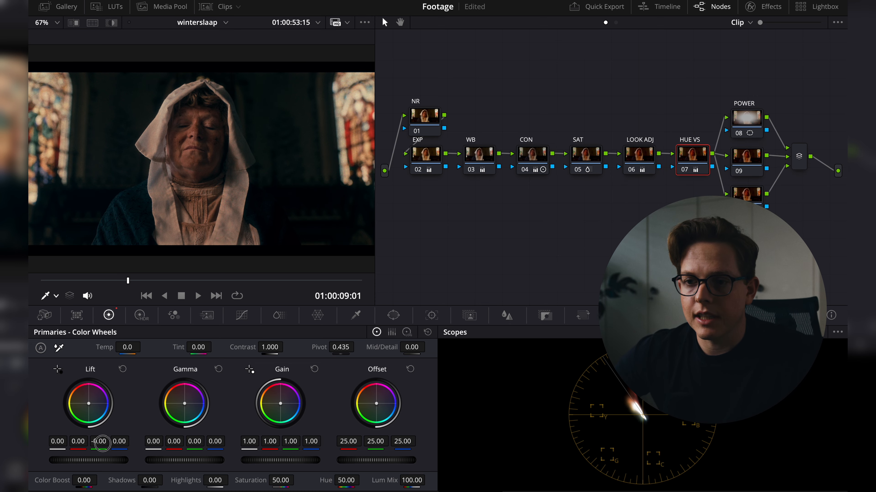
- Review the Lift adjustment against the neighbouring clips full screen
{"action": "key", "text": "f"}
{"action": "key", "text": "9"}
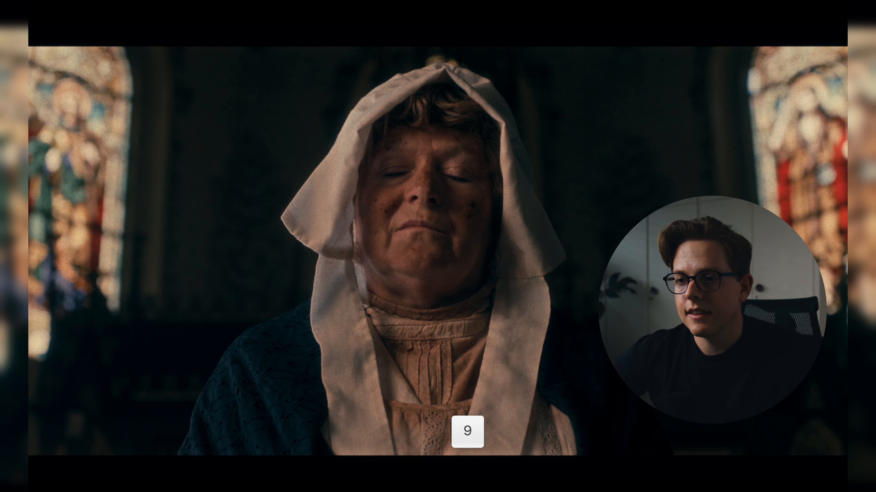
{"action": "key", "text": "f"}
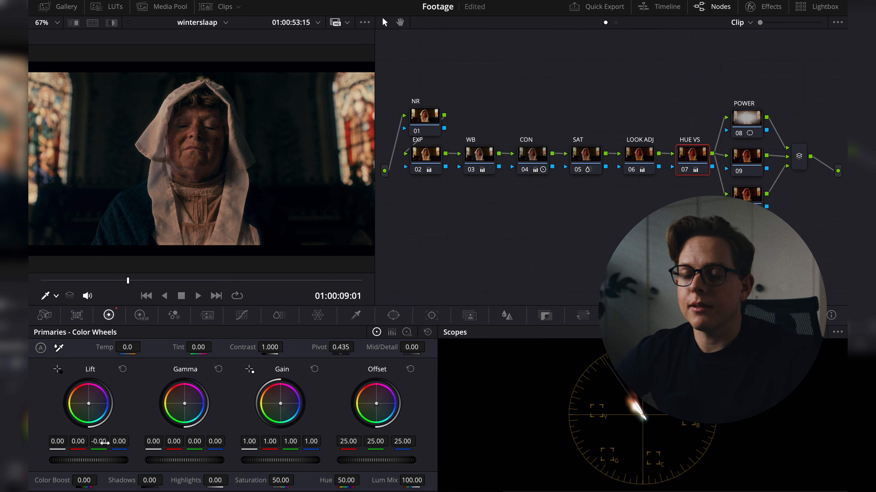
{"action": "key", "text": "f"}
{"action": "key", "text": "9"}
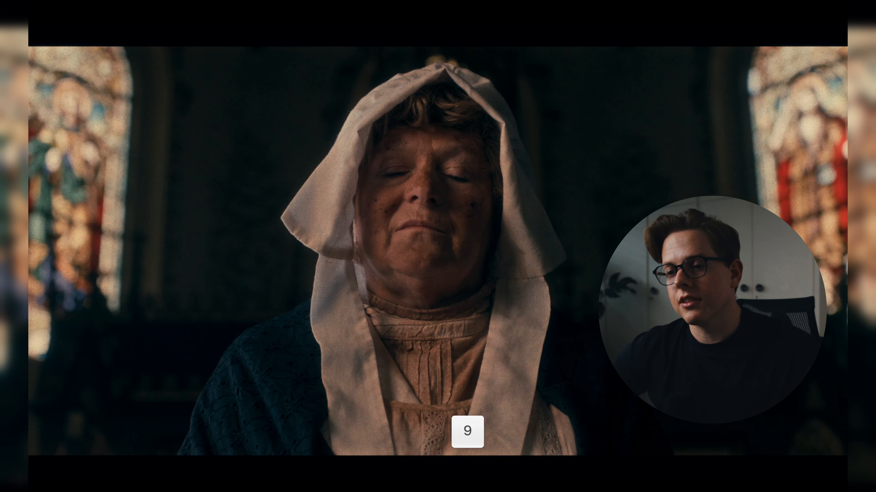
{"action": "key", "text": "f"}
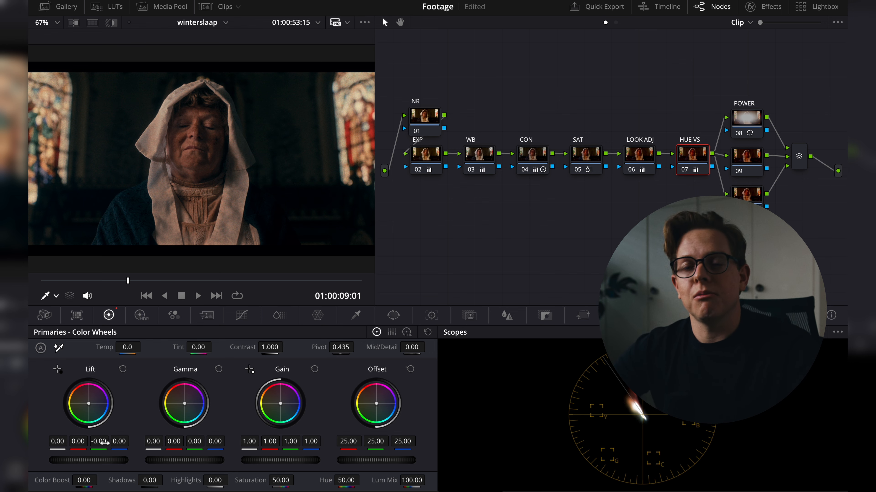
{"action": "key", "text": "f"}
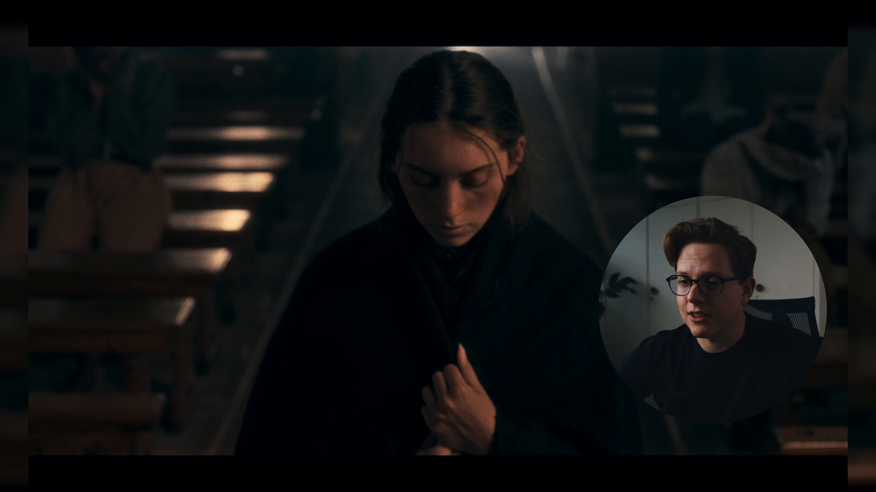
{"action": "key", "text": "space"}
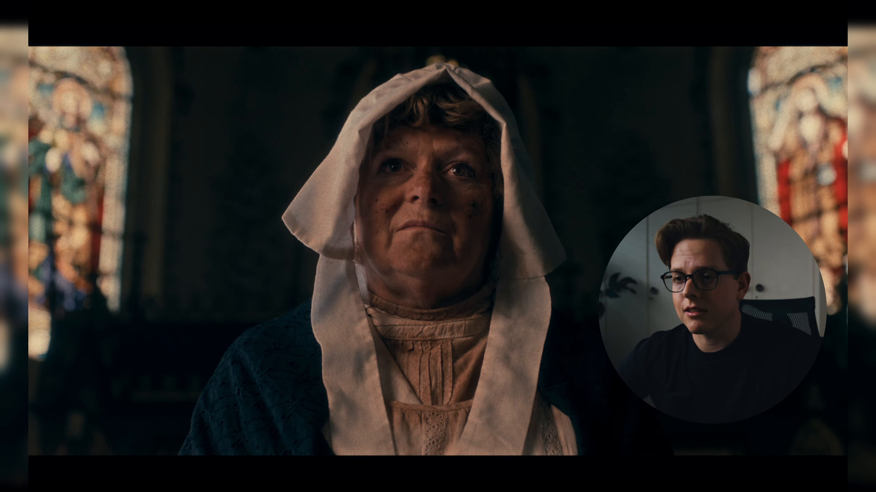
{"action": "key", "text": "space"}
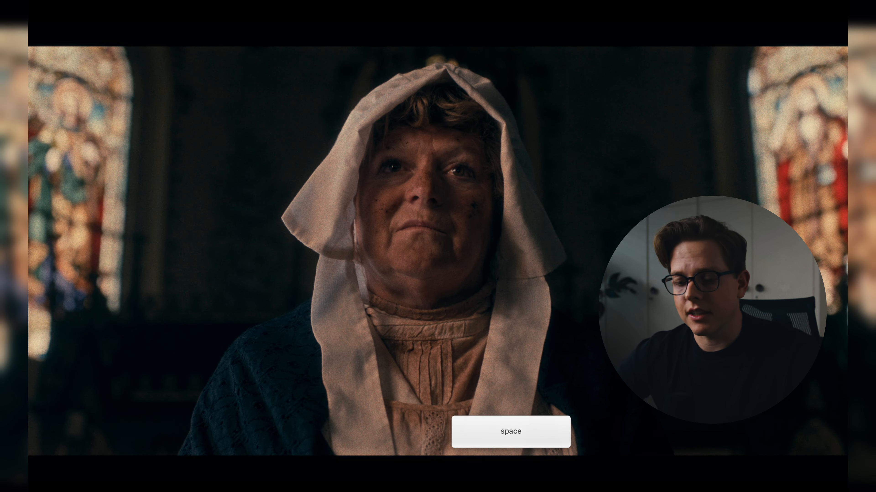
{"action": "key", "text": "f"}
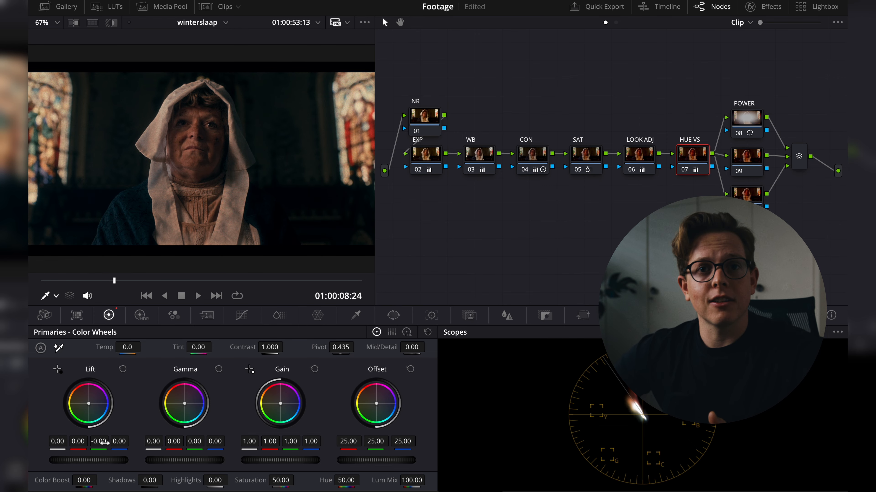